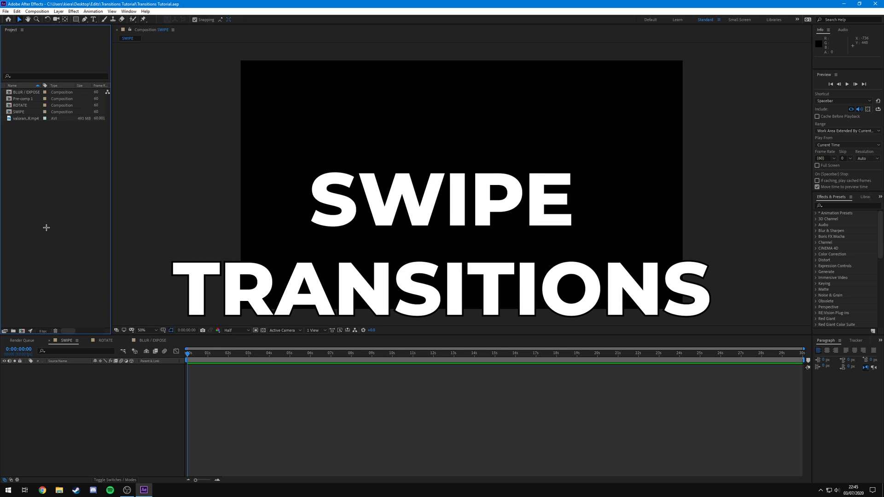
- Add the Valorant gameplay clip to the SWIPE composition and split it at about 0:00:09:47
left_click_drag(31, 118, 79, 425)
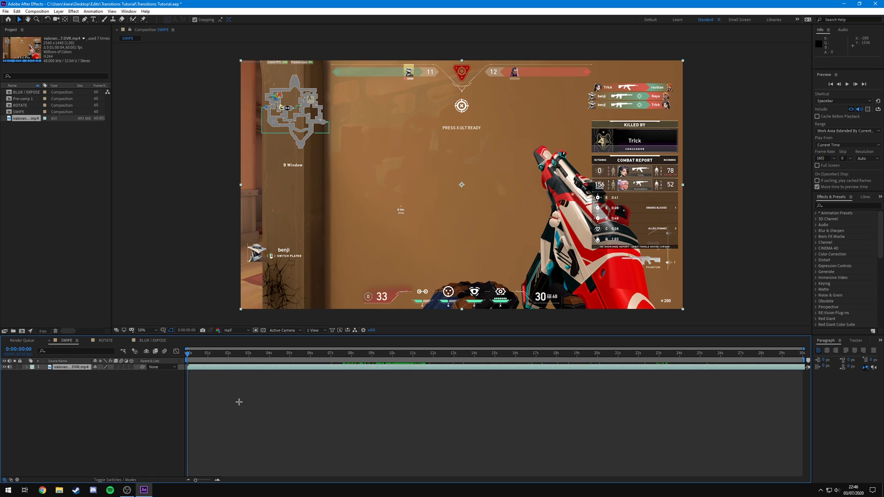
left_click_drag(188, 354, 454, 364)
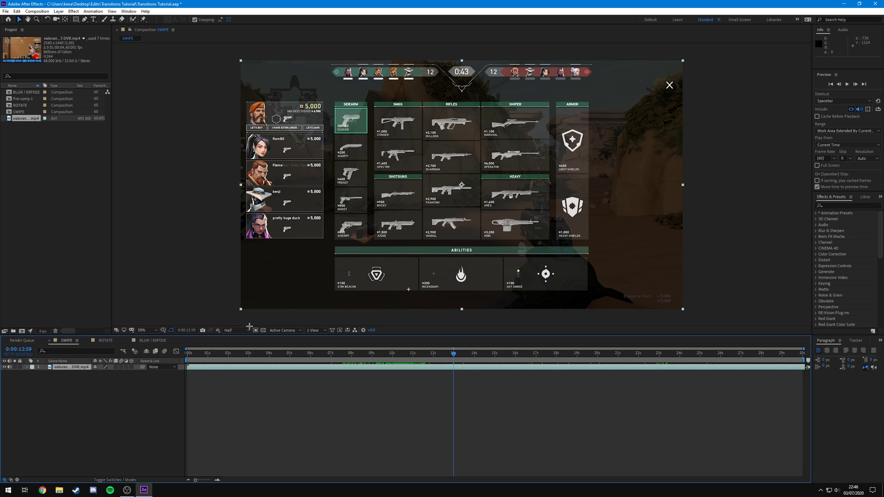
left_click_drag(320, 354, 669, 366)
key("ctrl+shift+d")
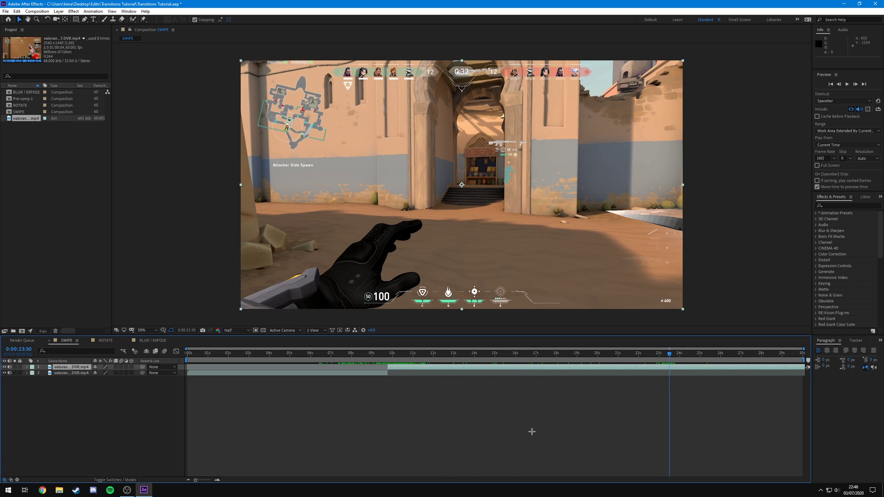
- Remove the footage between the first cut and 0:00:23:30, and move the remaining clip up against the first clip's end
key("ctrl+shift+d")
left_click(482, 372)
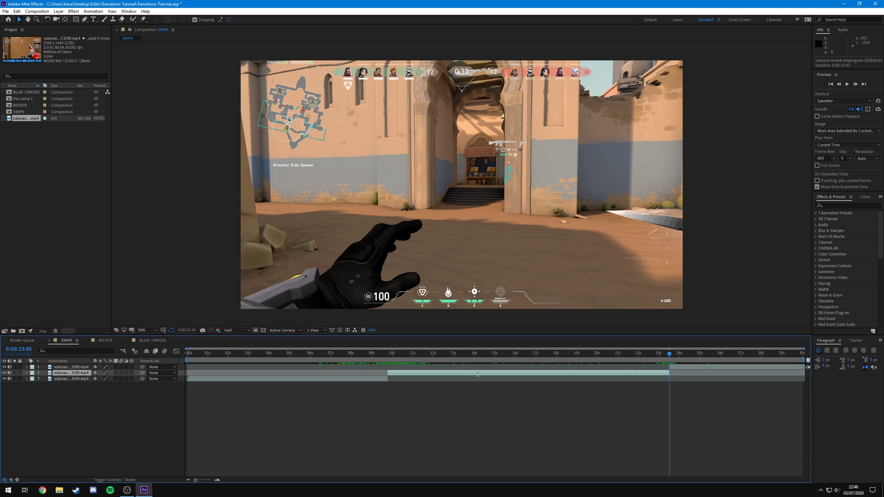
key("Delete")
left_click_drag(679, 367, 368, 359)
key("equal")
key("equal")
key("equal")
key("equal")
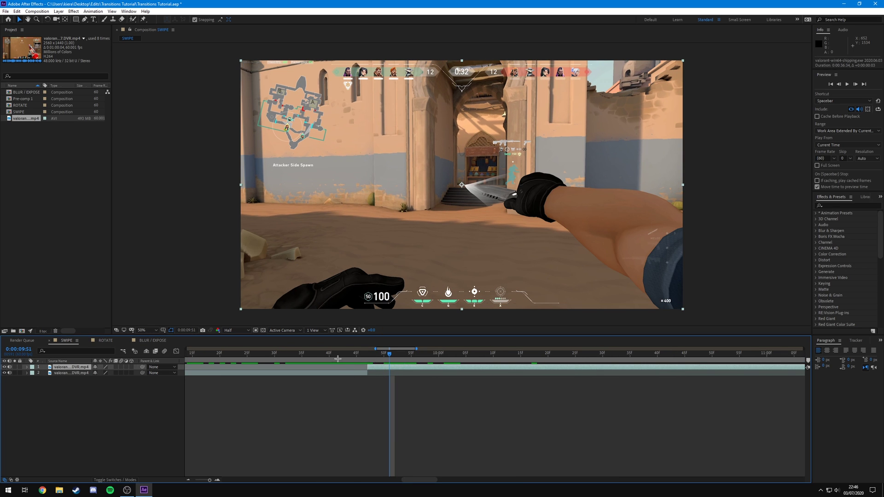
key("semicolon")
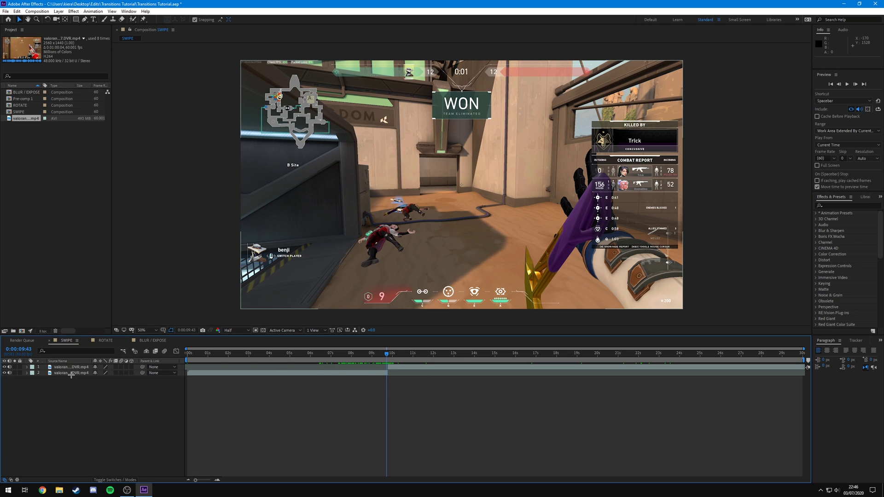
- Find the Motion Tile effect and apply it to the first clip
left_click(844, 206)
type("motion")
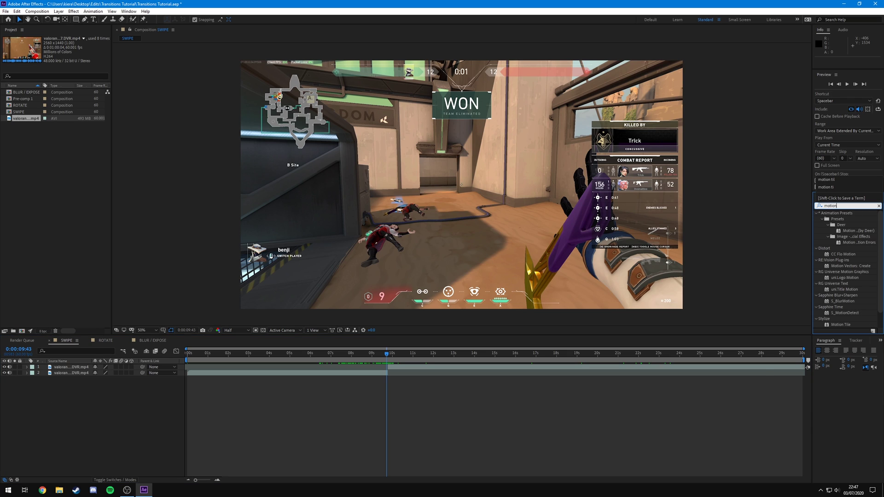
scroll(840, 278, "down", 1)
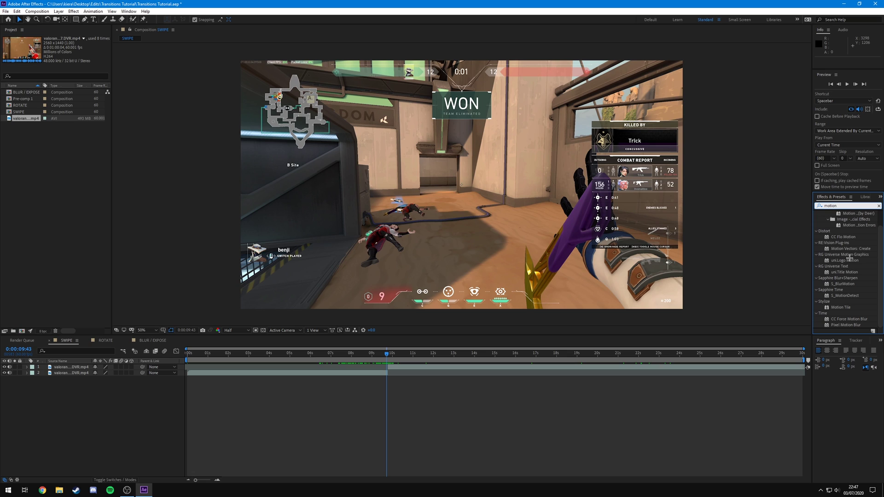
left_click_drag(841, 307, 59, 374)
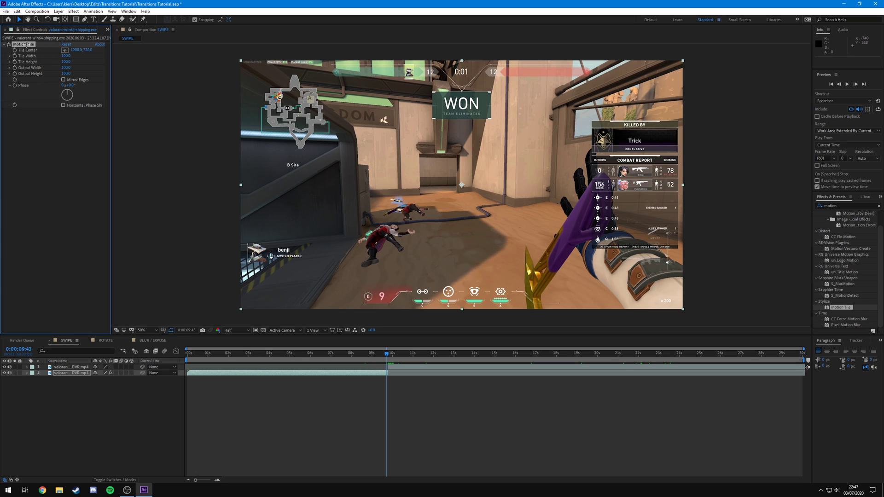
- Set the first clip's Motion Tile Output Width to 200 and enable Mirror Edges
left_click(66, 68)
key("Return")
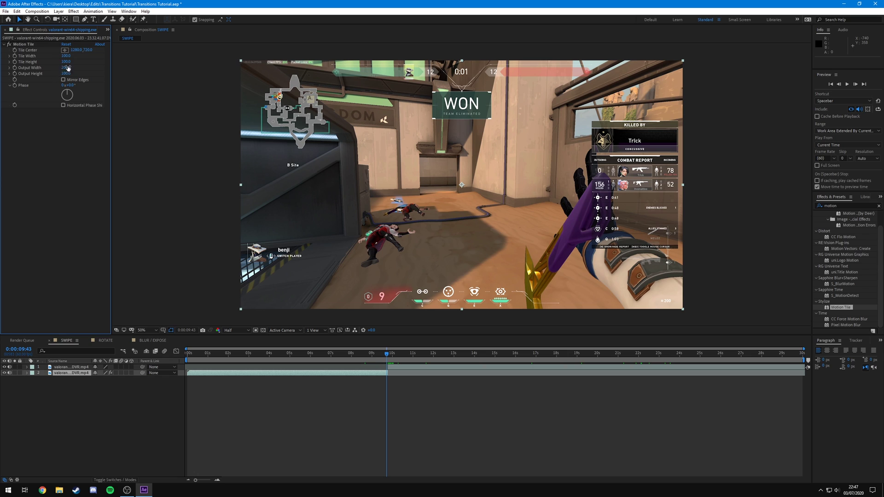
left_click(63, 80)
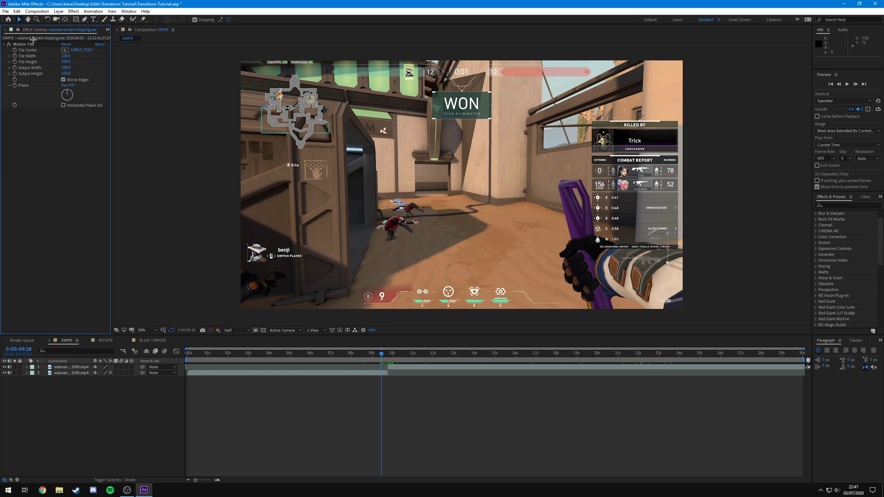
- Copy the configured Motion Tile effect from the first clip to the second clip
left_click(26, 43)
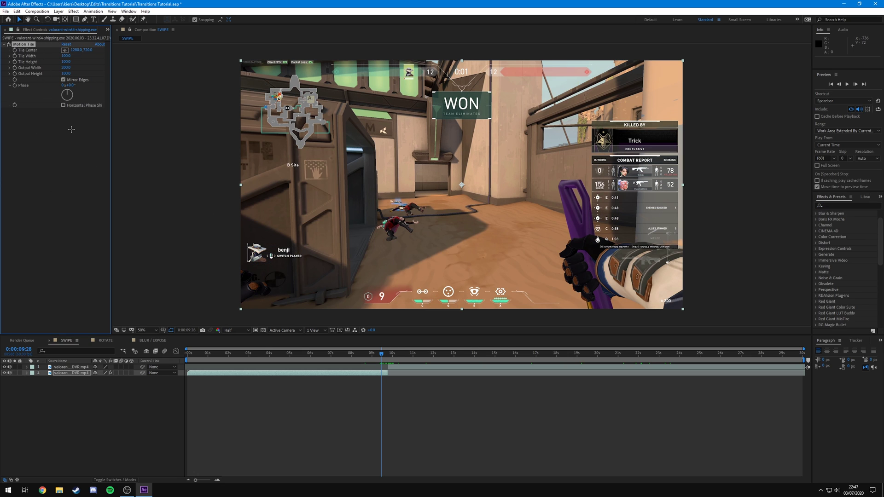
left_click(79, 367)
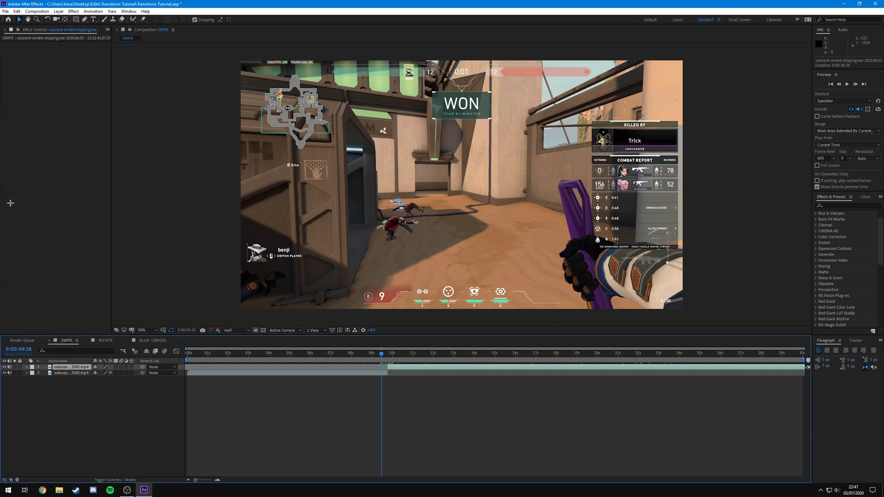
key("ctrl+v")
left_click(44, 142)
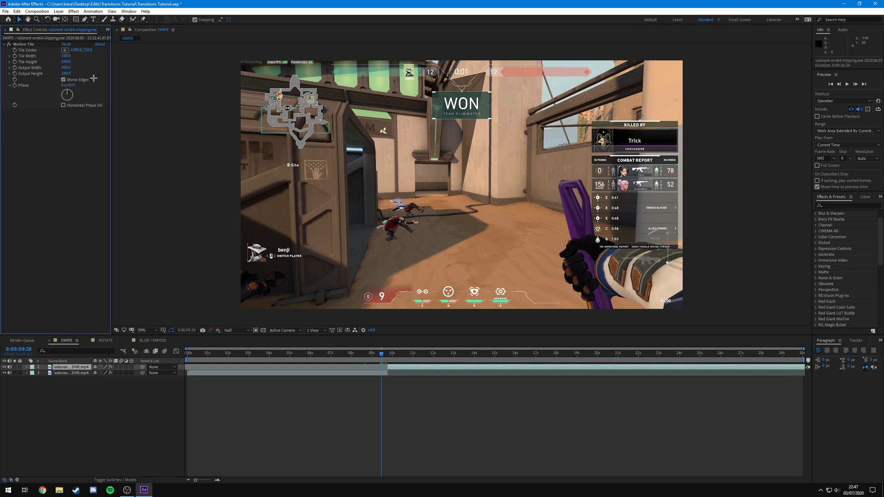
- Examine where the second clip's effect settings are found, both in Effect Controls and under its layer properties
left_click(107, 30)
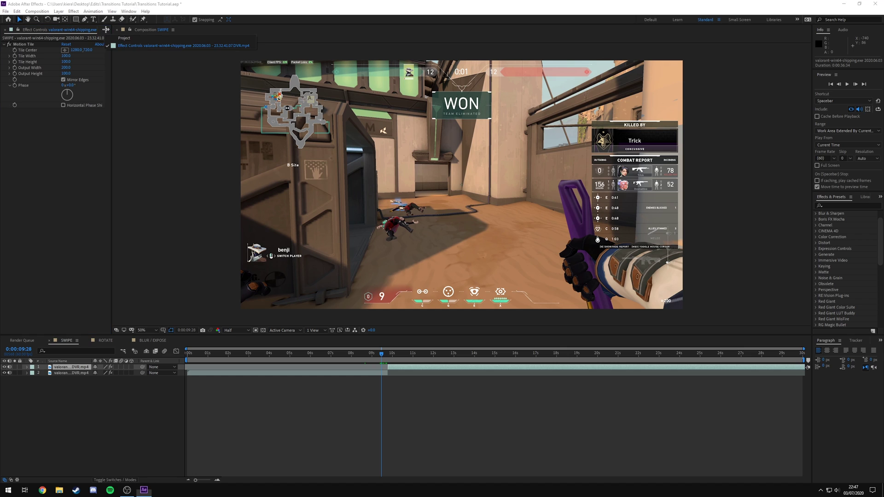
left_click(120, 38)
left_click(108, 30)
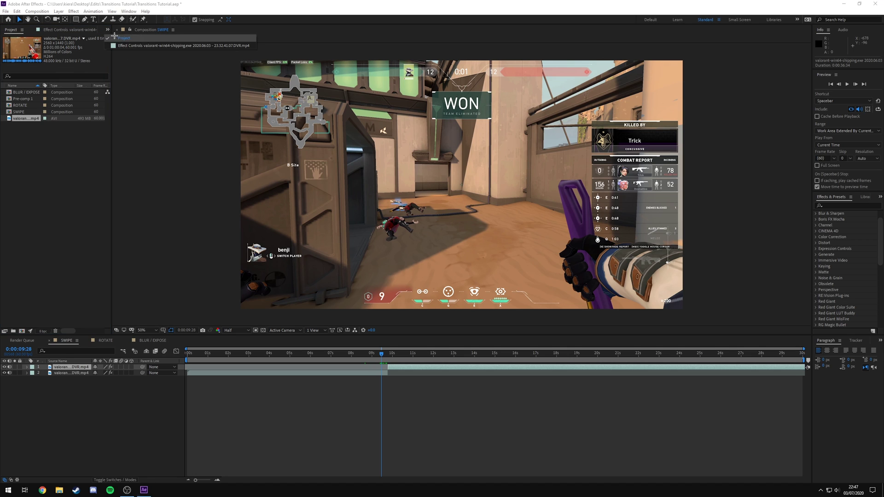
left_click(121, 45)
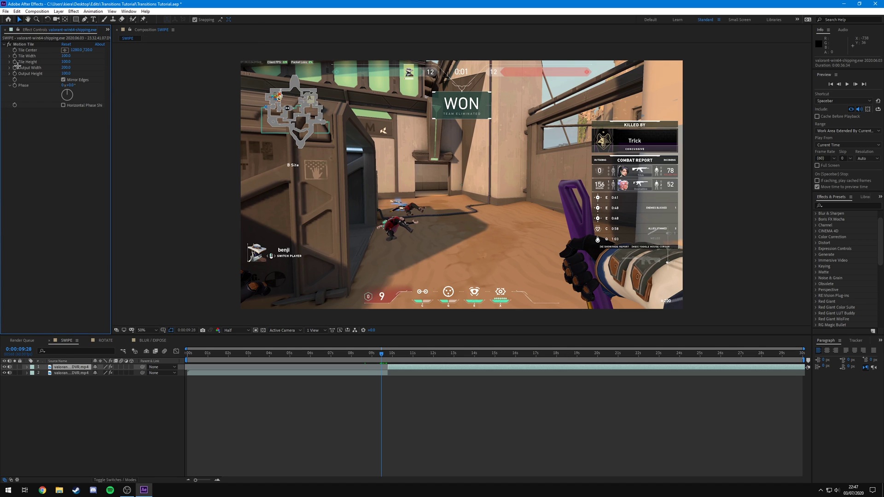
left_click(26, 367)
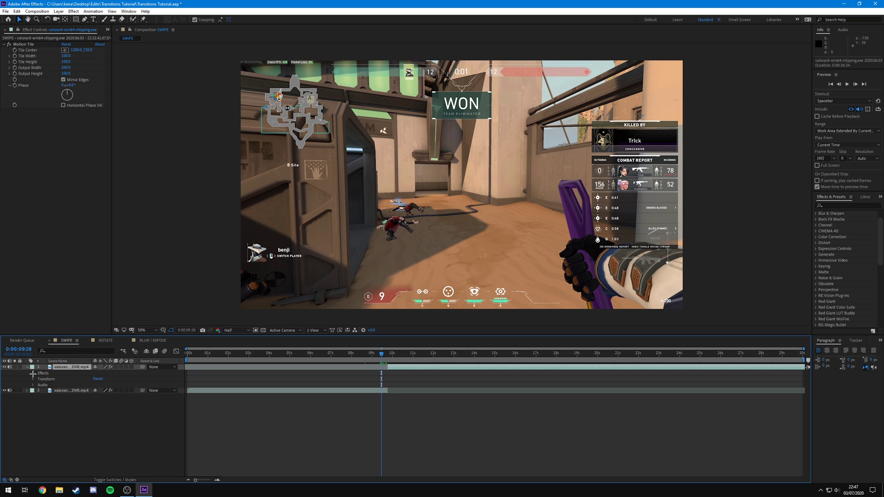
left_click(33, 374)
left_click(40, 379)
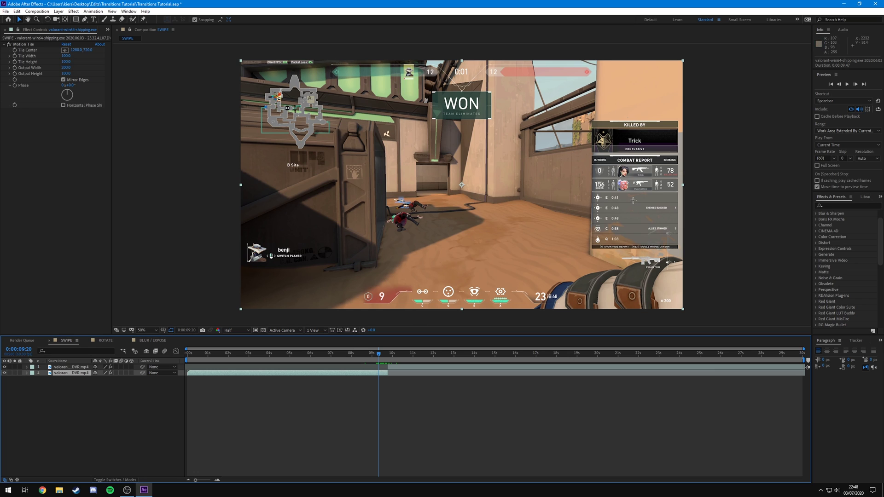
- Add a starting Position keyframe to the first clip at 0:00:09:26, shortly before the cut
left_click(529, 427)
key("equal")
key("equal")
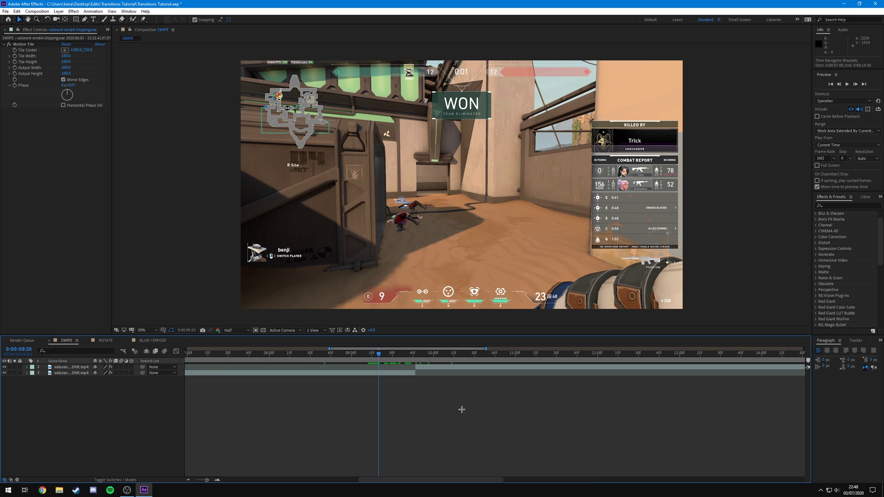
left_click_drag(409, 481, 424, 480)
mouse_move(314, 356)
left_mouse_down()
mouse_move(355, 357)
mouse_move(308, 360)
mouse_move(322, 367)
left_mouse_up()
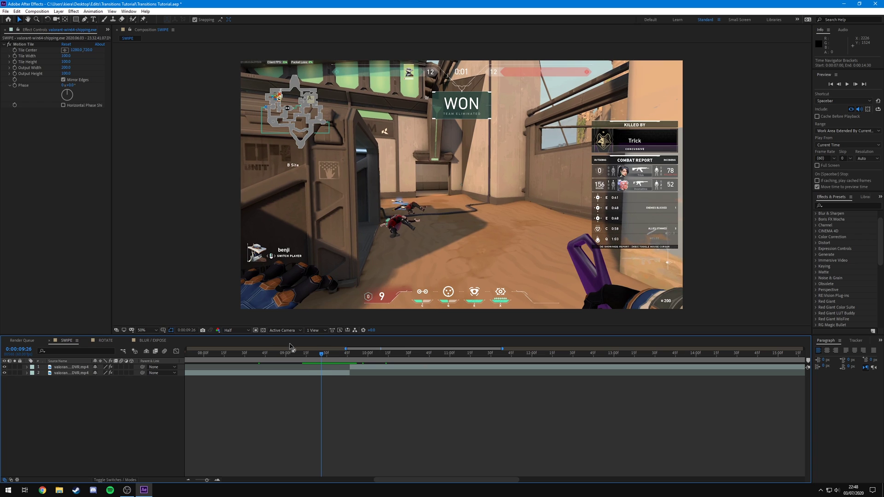
left_click(321, 368)
left_click(321, 373)
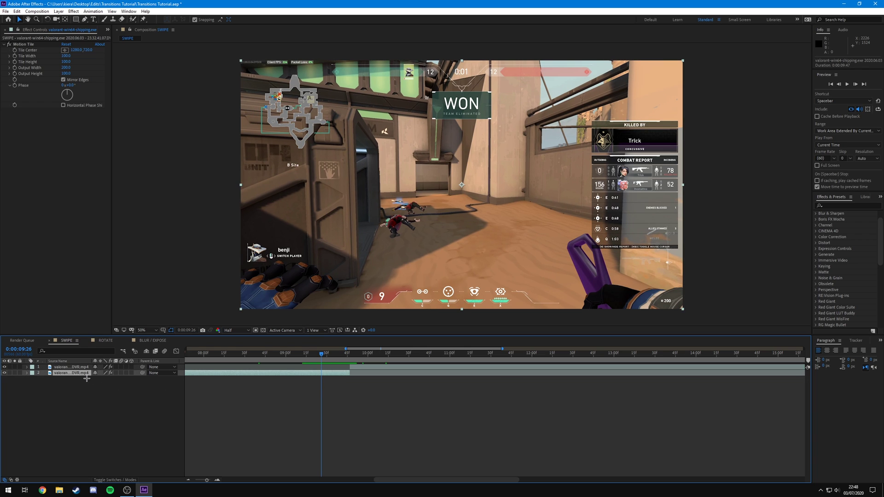
key("p")
left_click(45, 378)
- Add a second Position keyframe on the first clip's last frame, at 0:00:09:46
left_click(438, 406)
scroll(438, 407, "up", 5)
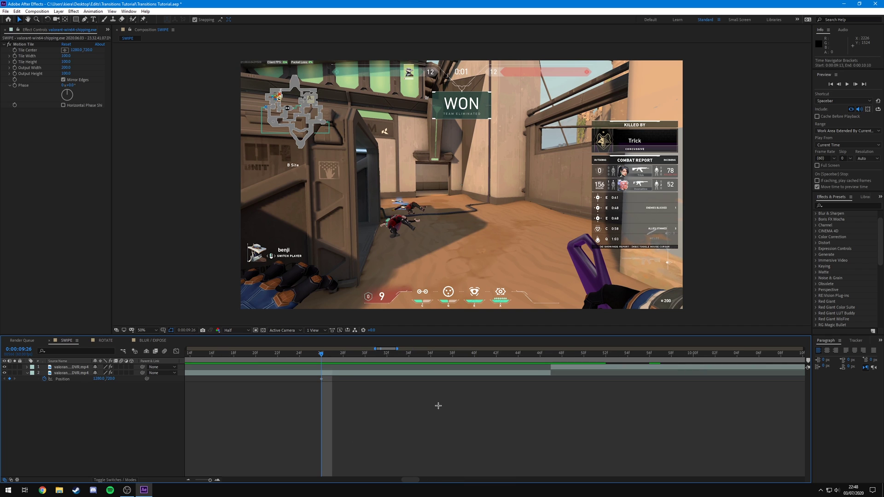
left_click_drag(410, 479, 413, 480)
left_click(434, 354)
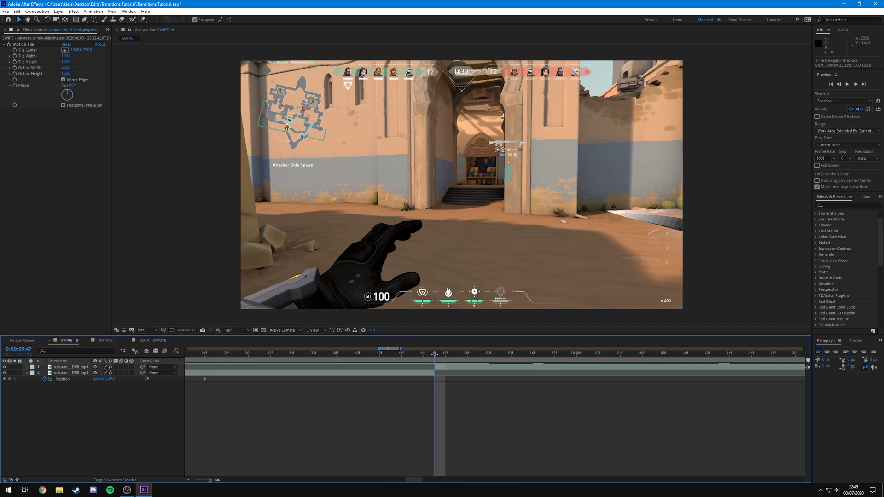
key("Page_Up")
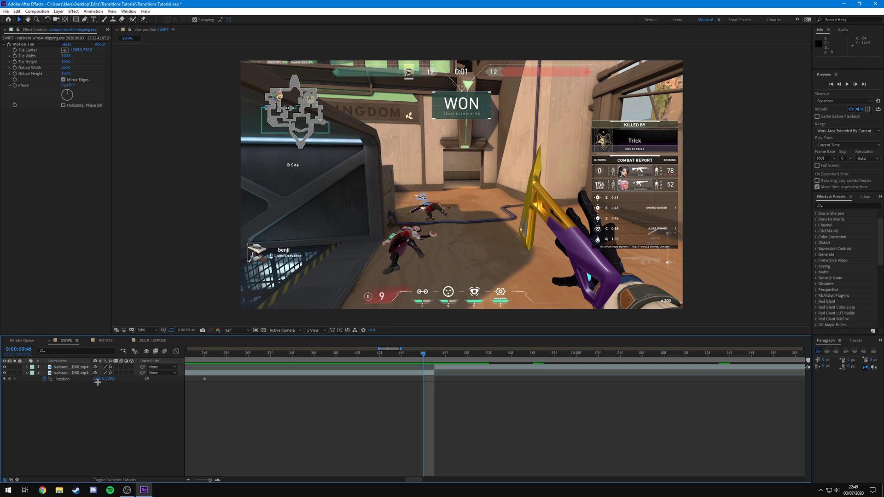
left_click(99, 379)
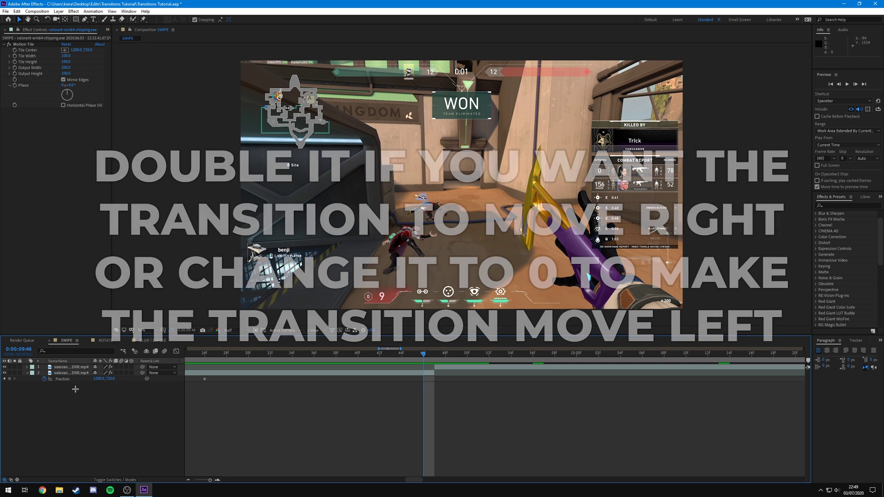
left_click(89, 389)
left_click(9, 379)
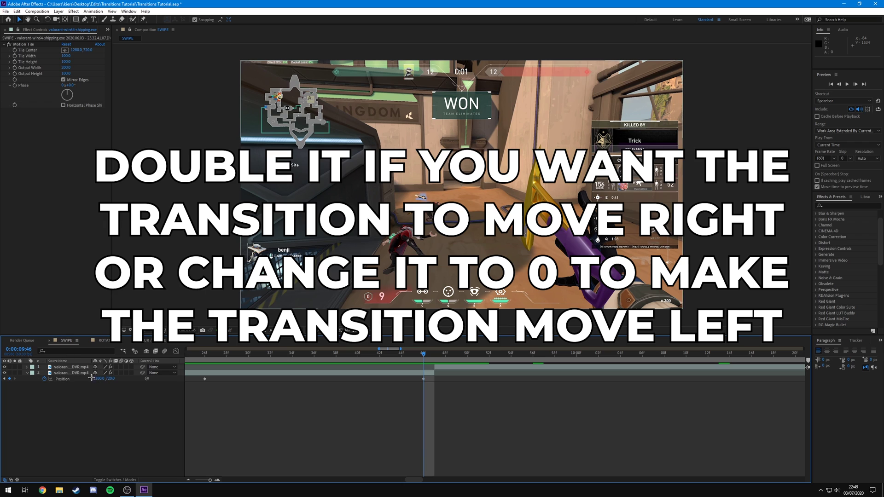
- Set the horizontal Position value of the first clip's end keyframe to 2560 so it moves right
left_click(99, 379)
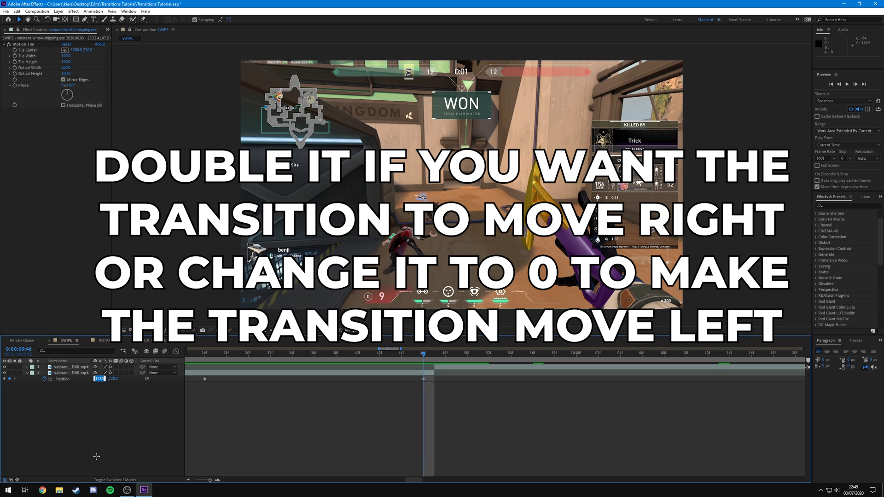
type("256")
key("Return")
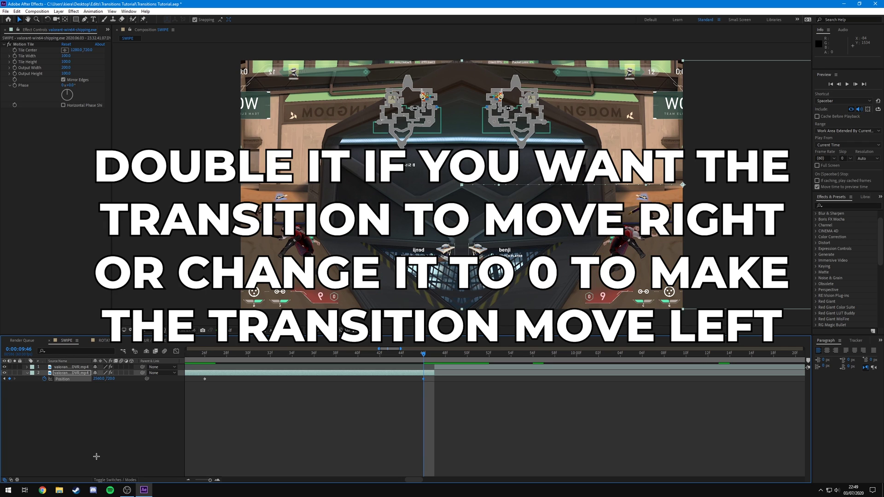
left_click(335, 481)
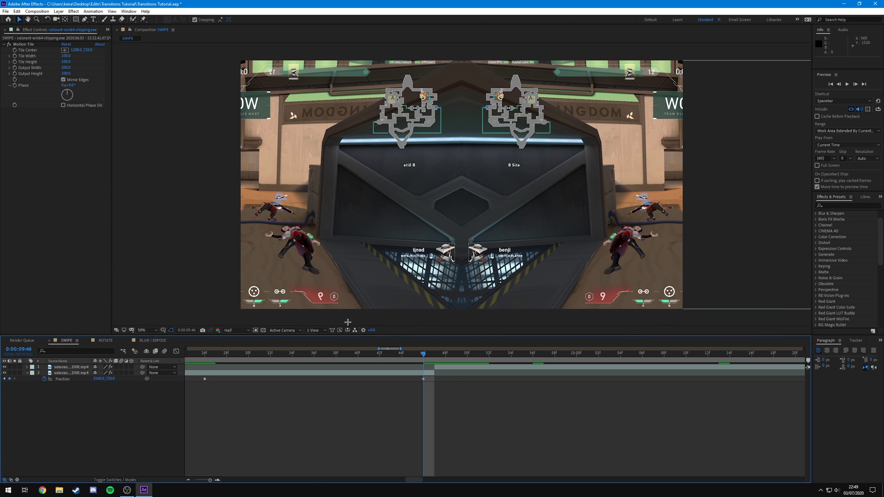
- Try lowering the end keyframe's horizontal Position value, and undo the change
left_click_drag(98, 379, 23, 379)
key("ctrl+z")
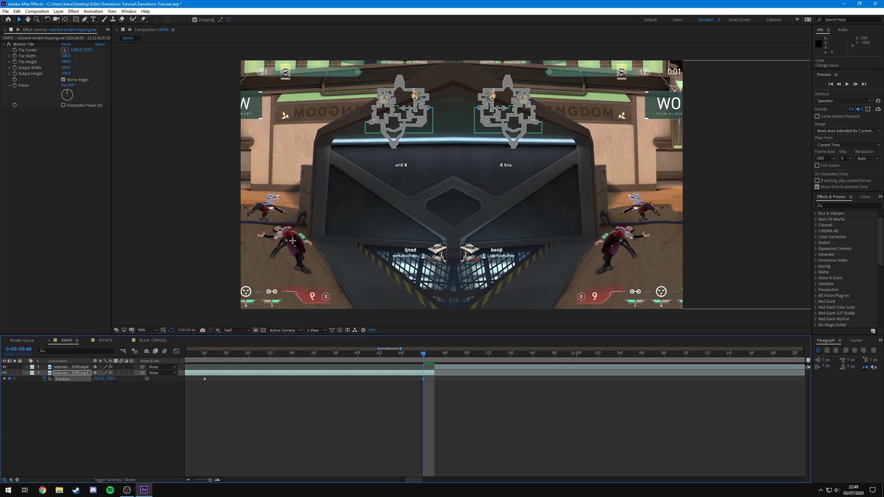
key("ctrl+z")
left_click(68, 373)
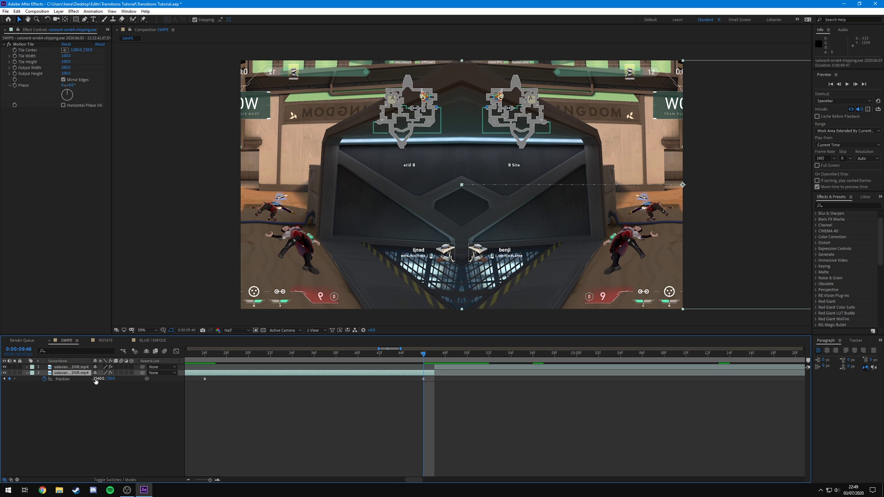
left_click(118, 396)
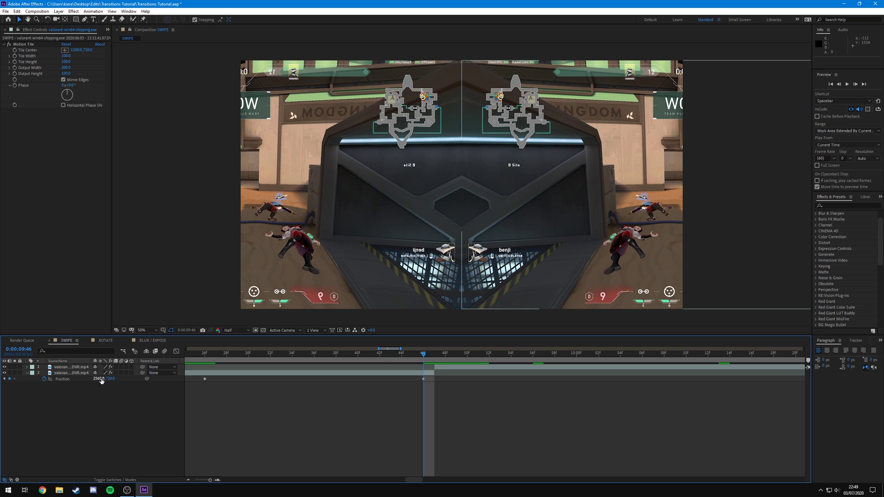
left_click(102, 379)
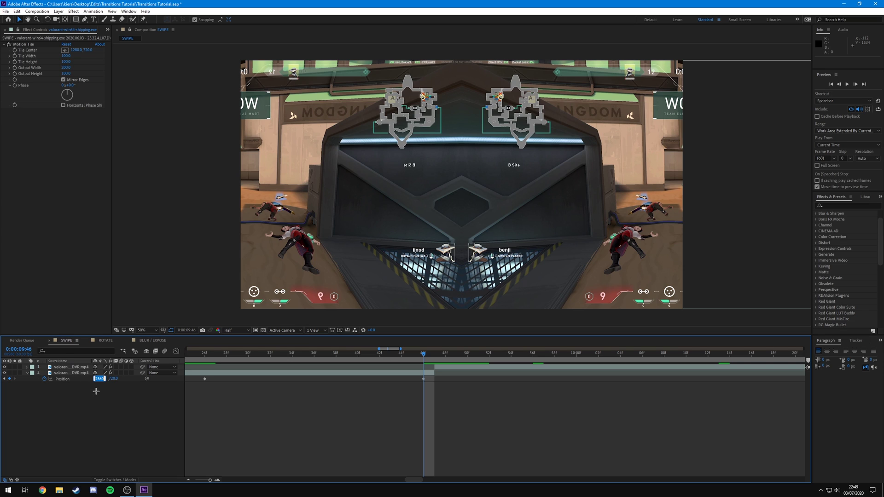
left_click(96, 391)
- Apply Easy Ease to both Position keyframes of the first clip
left_click_drag(202, 391, 443, 375)
key("F9")
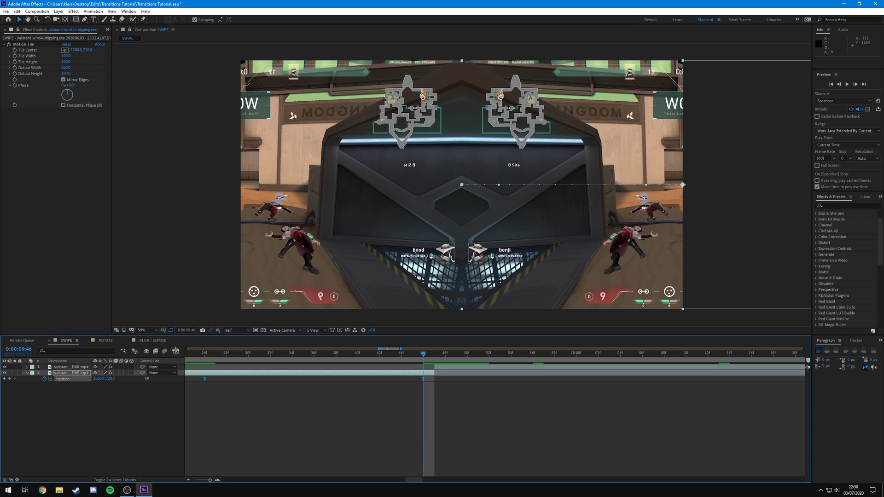
- Display the first clip's Position keyframes in the Graph Editor, view the speed graph, and return to the value graph
left_click(175, 351)
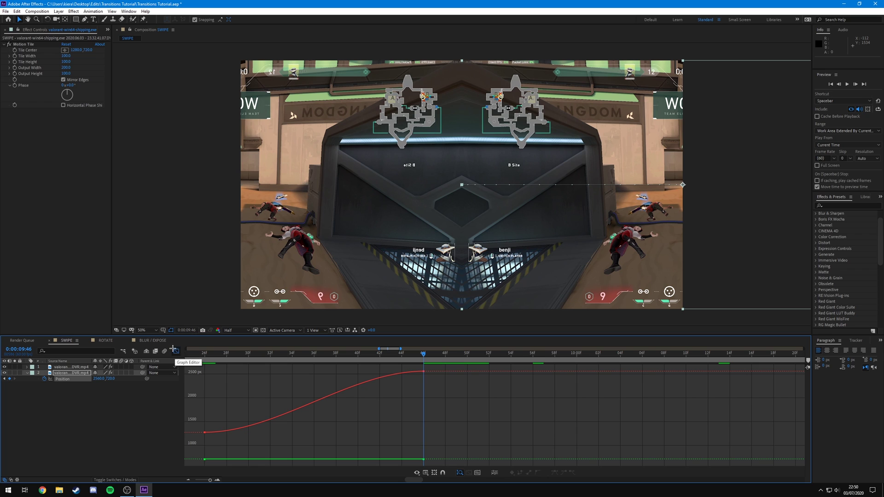
right_click(275, 391)
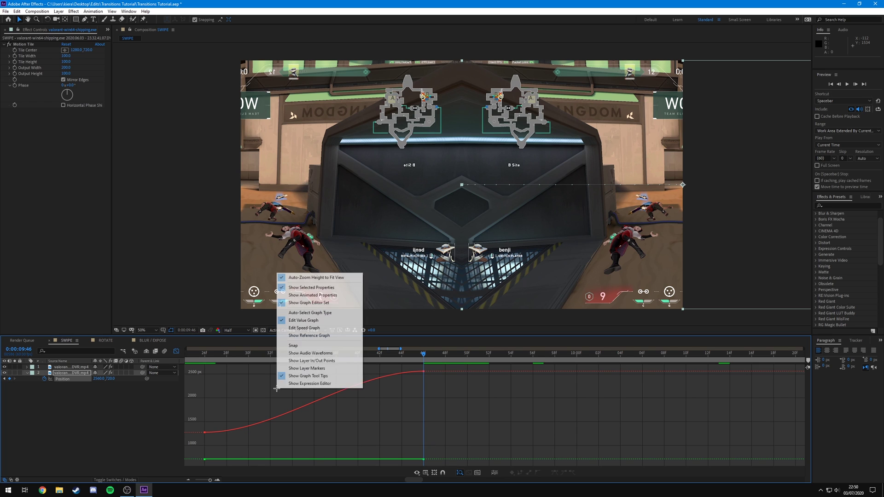
left_click(315, 330)
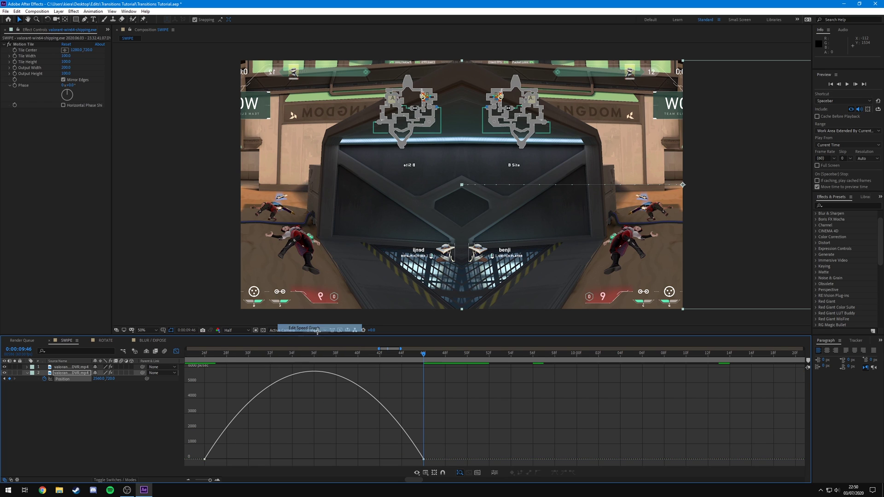
right_click(312, 405)
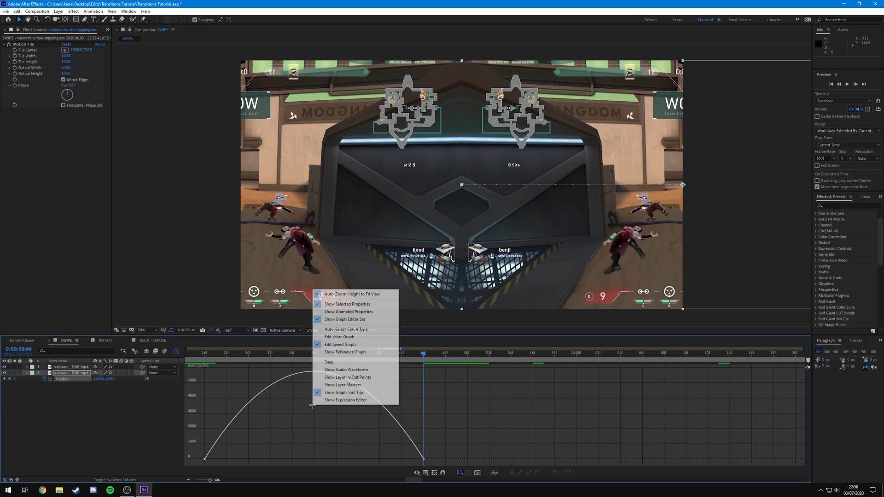
left_click(322, 337)
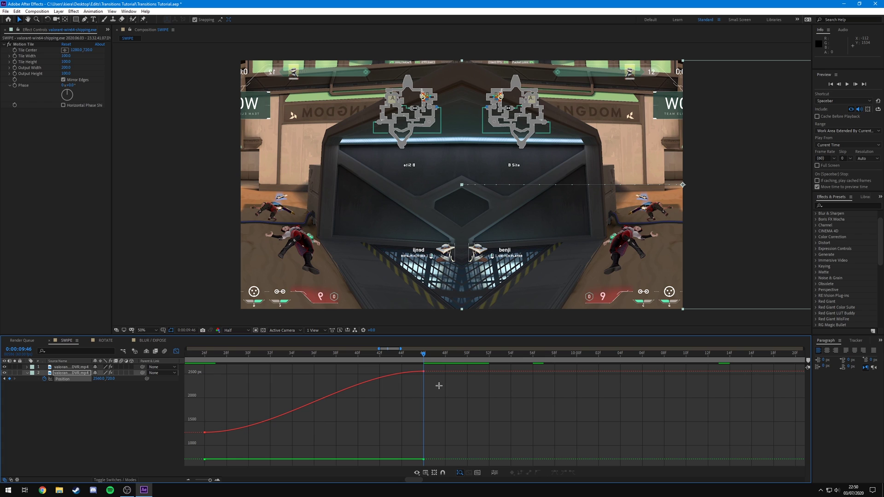
- Separate the first clip's Position property into individual X and Y dimensions
left_click(68, 378)
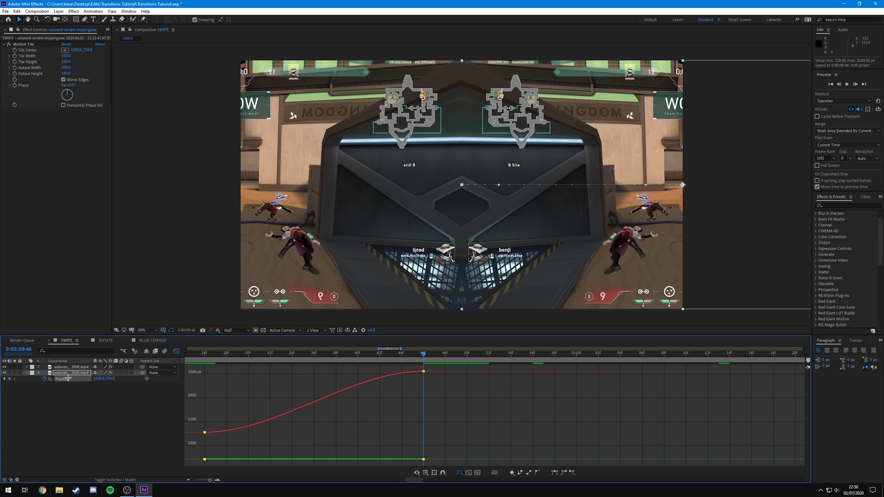
right_click(72, 379)
left_click(92, 390)
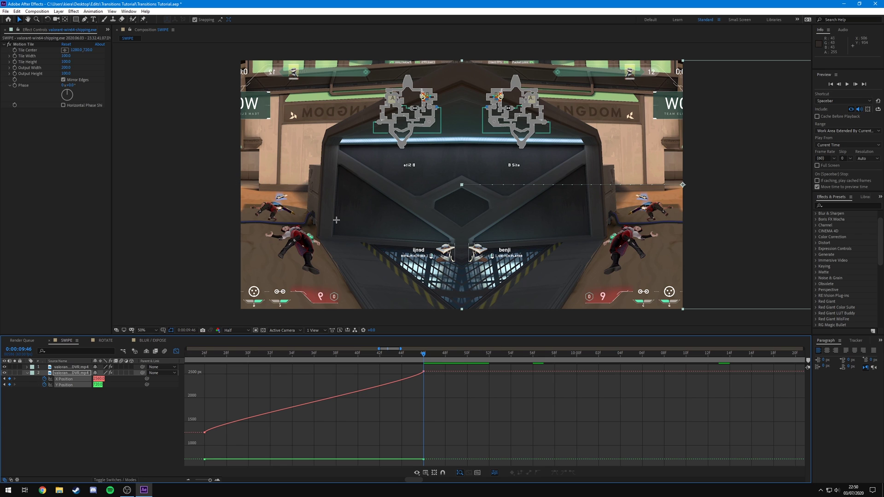
- Reshape the X Position curve with its keyframe handles so it starts flat and rises steeply into the end keyframe
left_click(205, 433)
left_click_drag(212, 422, 241, 433)
left_click(376, 435)
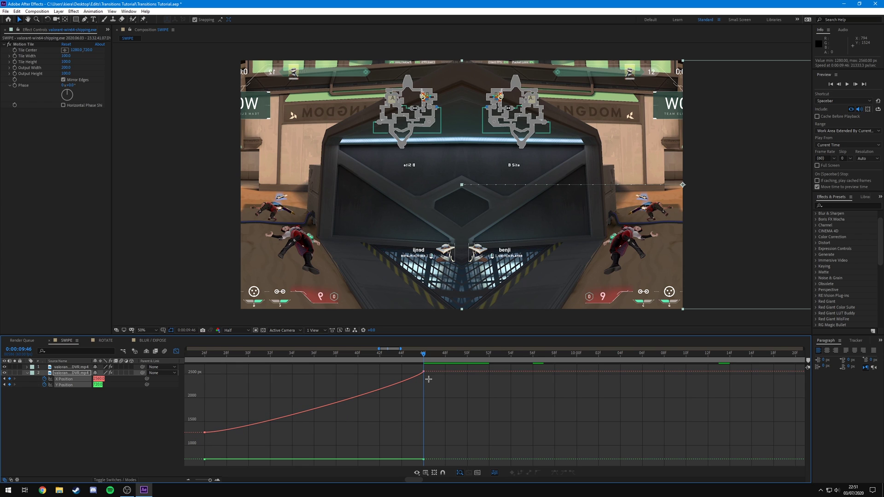
left_click(424, 372)
left_click_drag(418, 383, 435, 414)
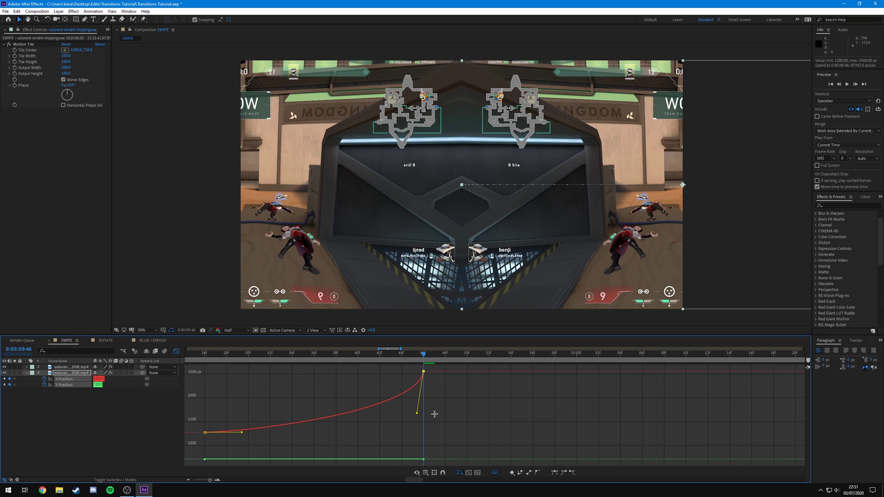
left_click(420, 416)
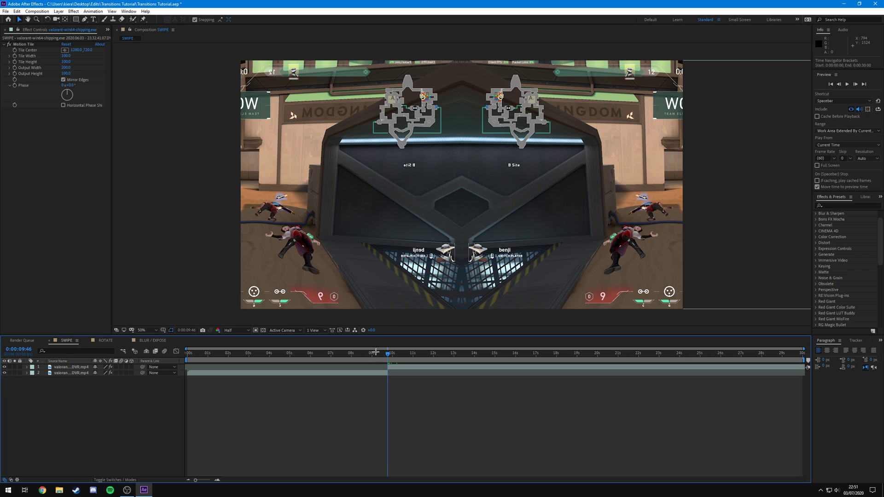
- Play back the swipe from 0:00:06:43, and move the playhead to the cut between the two clips
left_click_drag(381, 354, 325, 353)
key("space")
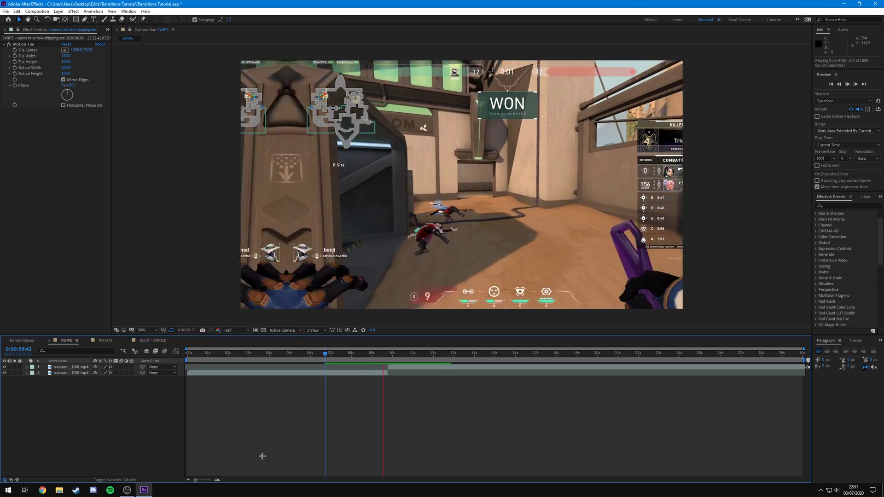
left_click_drag(375, 356, 397, 357)
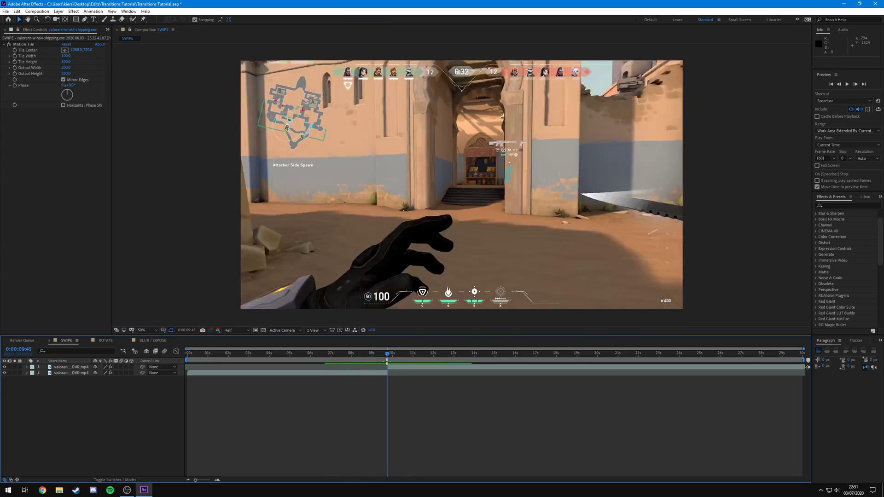